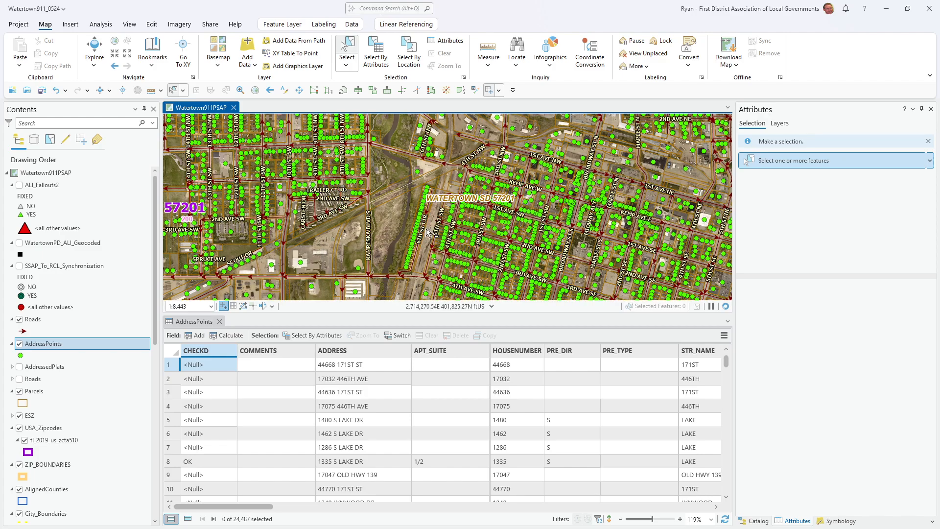
# Step: Turn off the Parcels layer so the aerial imagery and address points near 4th St SW are unobstructed
pyautogui.click(19, 391)
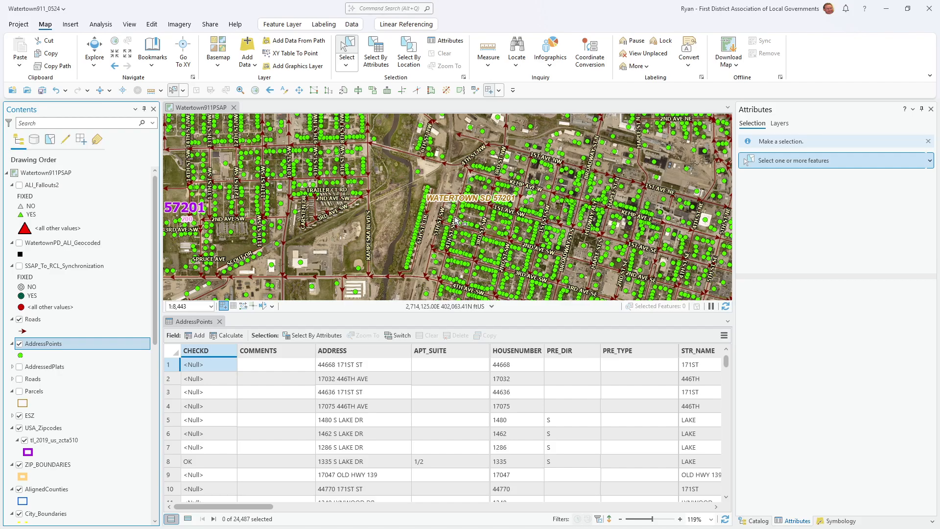
pyautogui.scroll(4, 525, 202)
pyautogui.scroll(3, 497, 179)
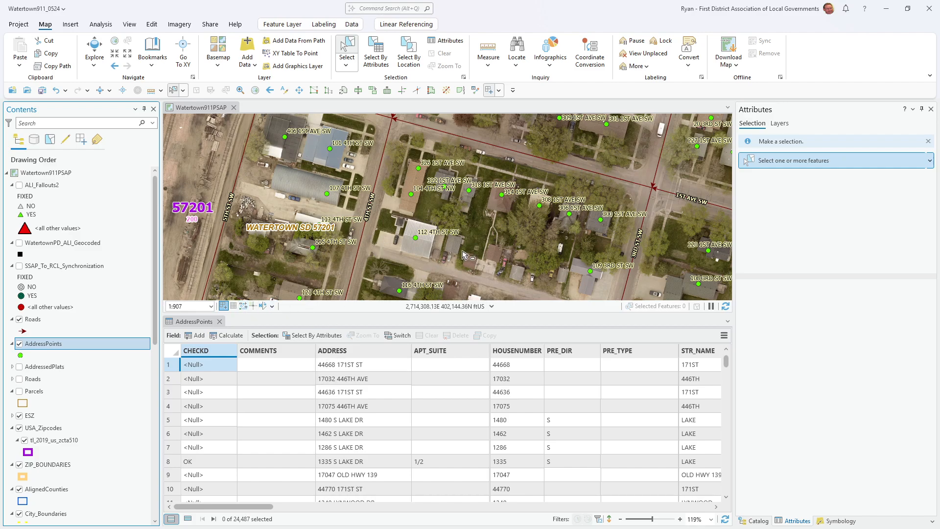
# Step: Add a new field named LAT with the Double data type to the AddressPoints attribute table
pyautogui.click(185, 323)
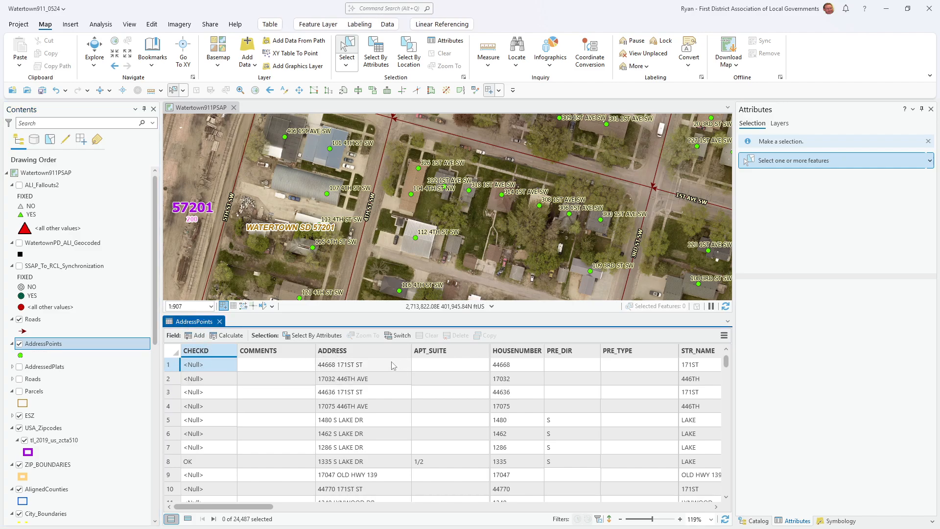
pyautogui.click(196, 336)
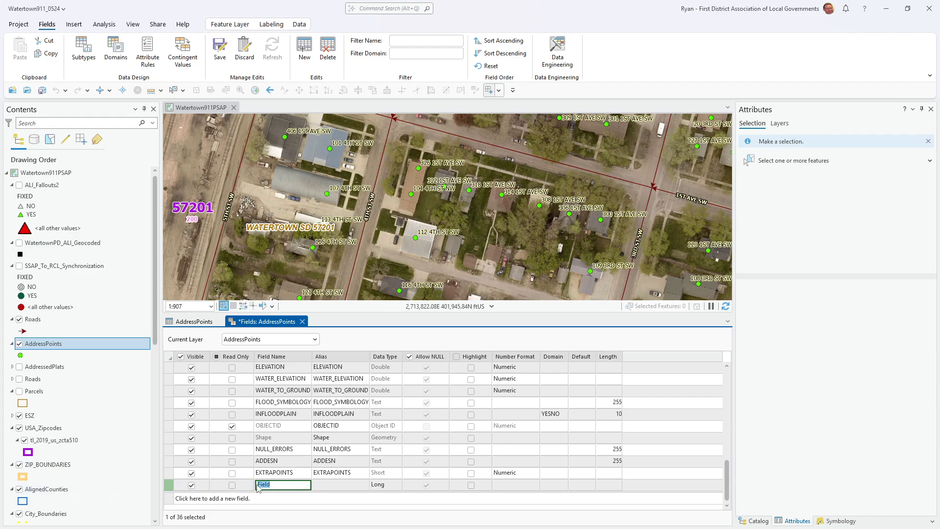
pyautogui.write('L')
pyautogui.press('Tab')
pyautogui.press('Tab')
pyautogui.press('d')
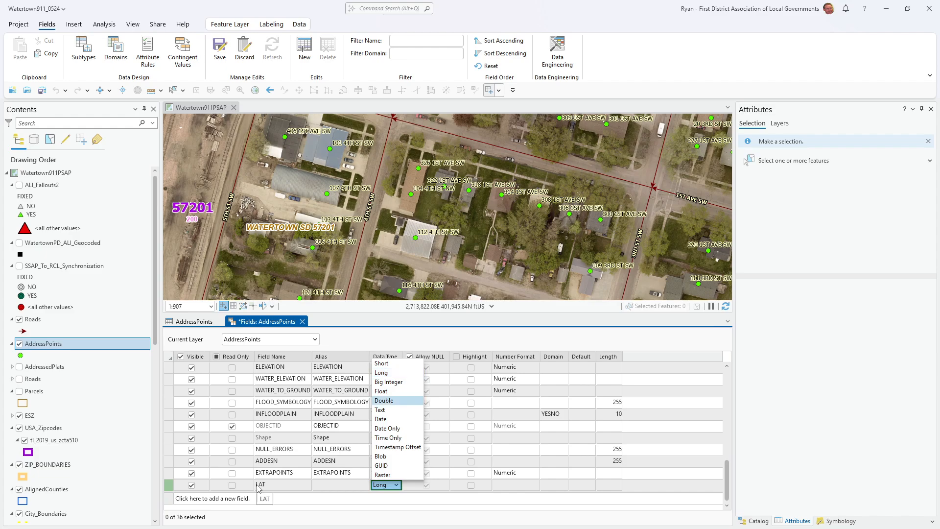
pyautogui.press('Return')
# Step: Add a second new field named LONG with the Double data type to AddressPoints
pyautogui.click(277, 498)
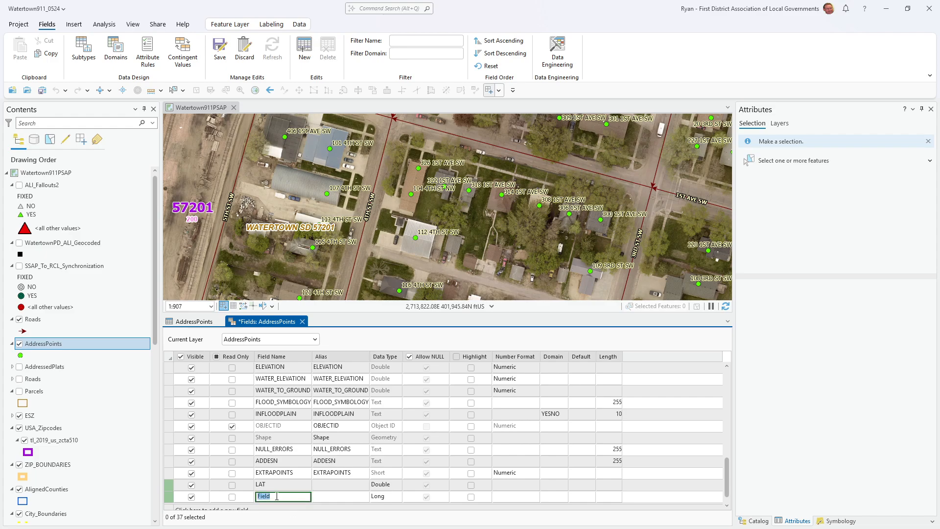
pyautogui.write('LONG')
pyautogui.press('Tab')
pyautogui.press('Tab')
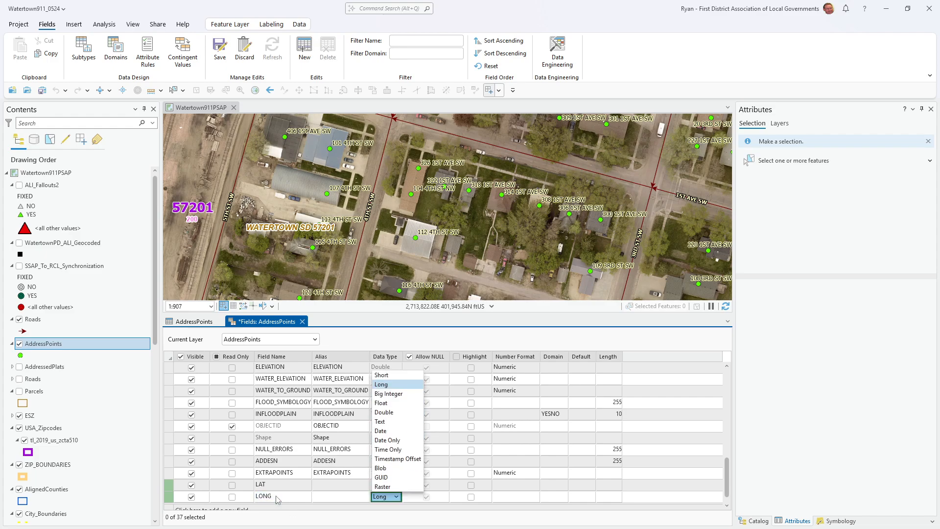
pyautogui.press('d')
pyautogui.press('Return')
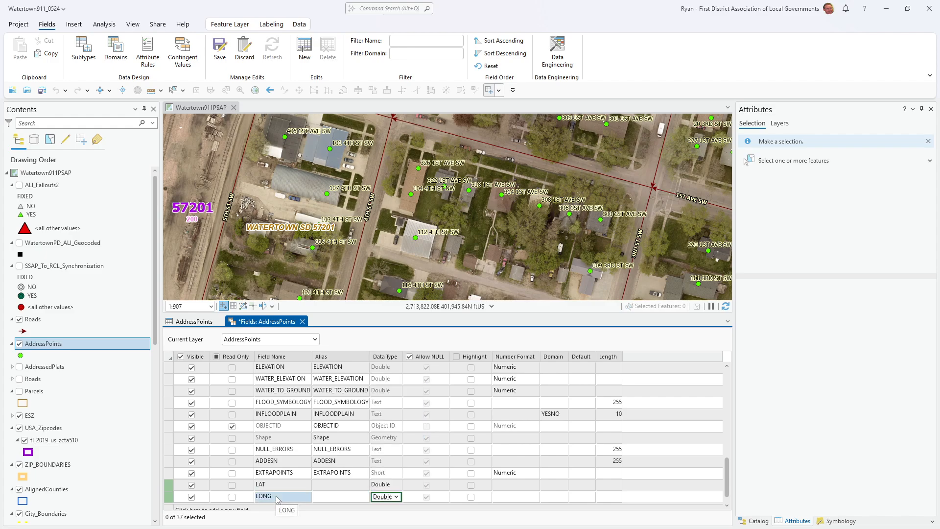
# Step: Move the LAT and LONG fields to the start of the AddressPoints field list and save the field changes
pyautogui.click(171, 489)
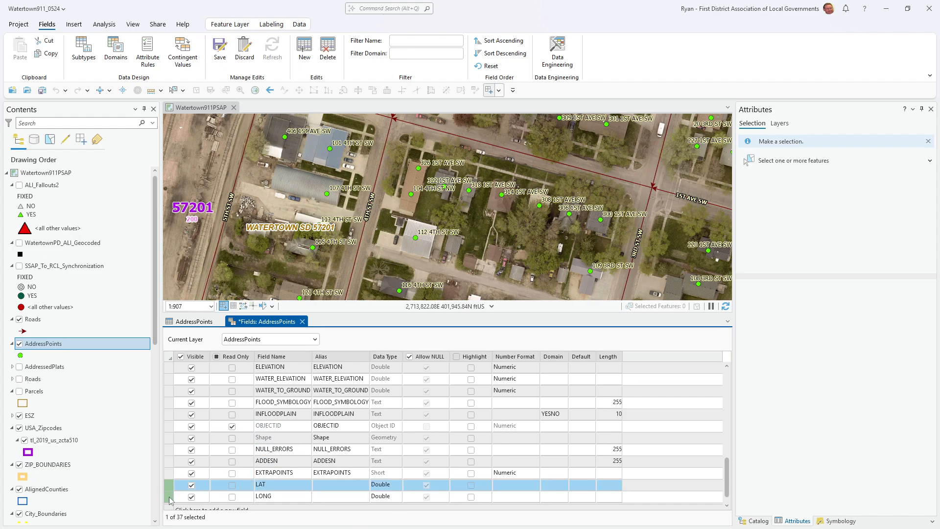
pyautogui.keyDown('shift'); pyautogui.click(171, 499); pyautogui.keyUp('shift')
pyautogui.moveTo(171, 489); pyautogui.dragTo(183, 369)
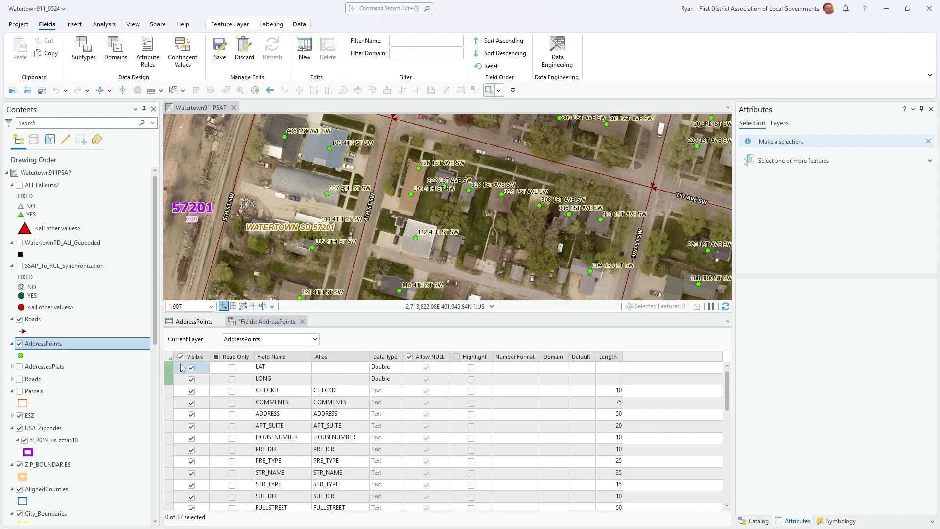
pyautogui.click(220, 50)
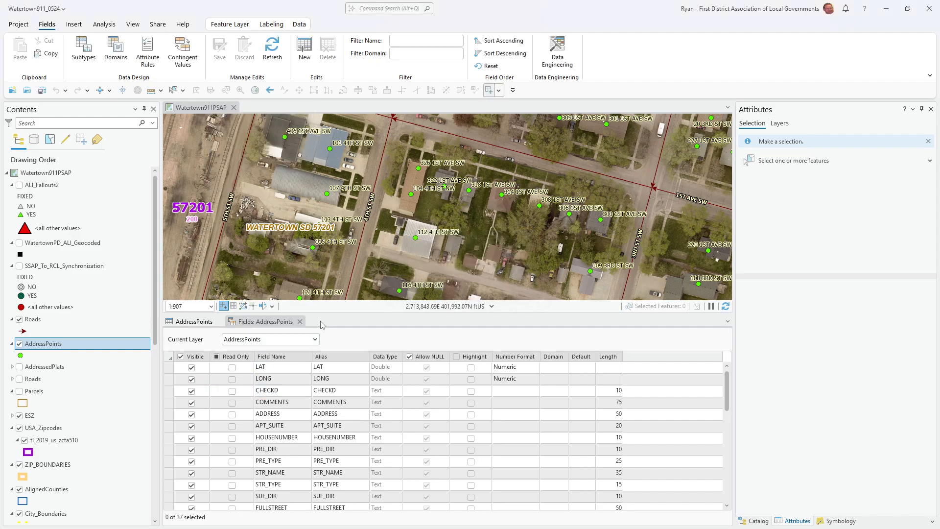
# Step: Close the AddressPoints fields view and widen the LAT and LONG columns in the attribute table
pyautogui.click(299, 321)
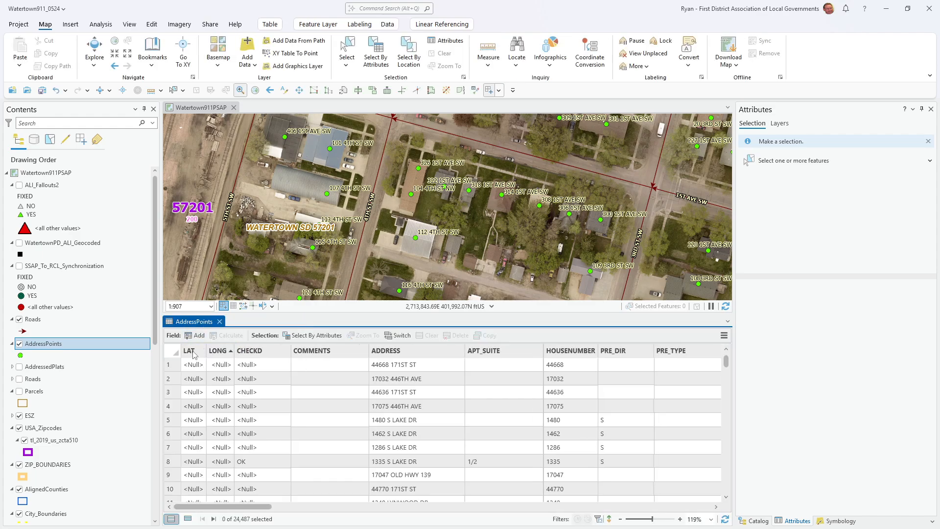
pyautogui.click(205, 352)
pyautogui.moveTo(206, 352); pyautogui.dragTo(334, 353)
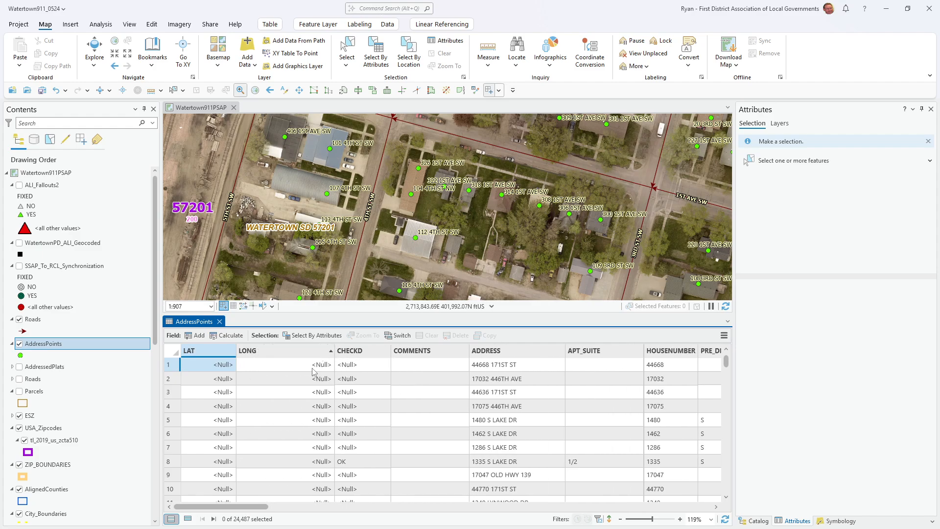
# Step: Set up Calculate Geometry for the LAT field with the Point y-coordinate property and Decimal Degrees format
pyautogui.rightClick(198, 352)
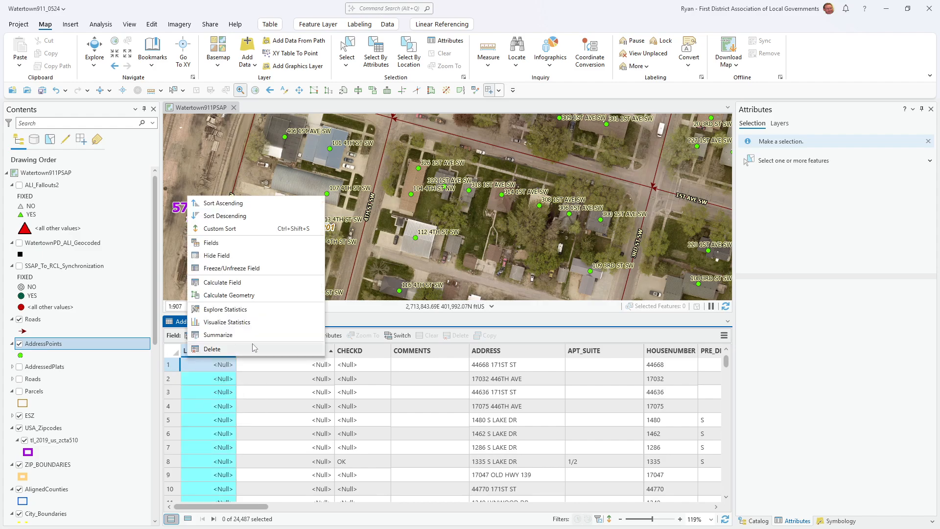
pyautogui.click(214, 295)
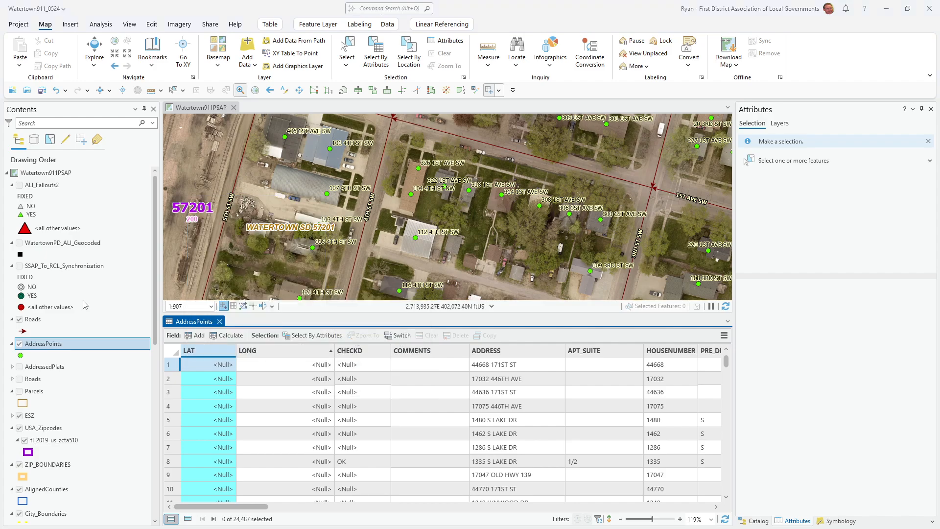
pyautogui.moveTo(1, 114); pyautogui.dragTo(392, 138)
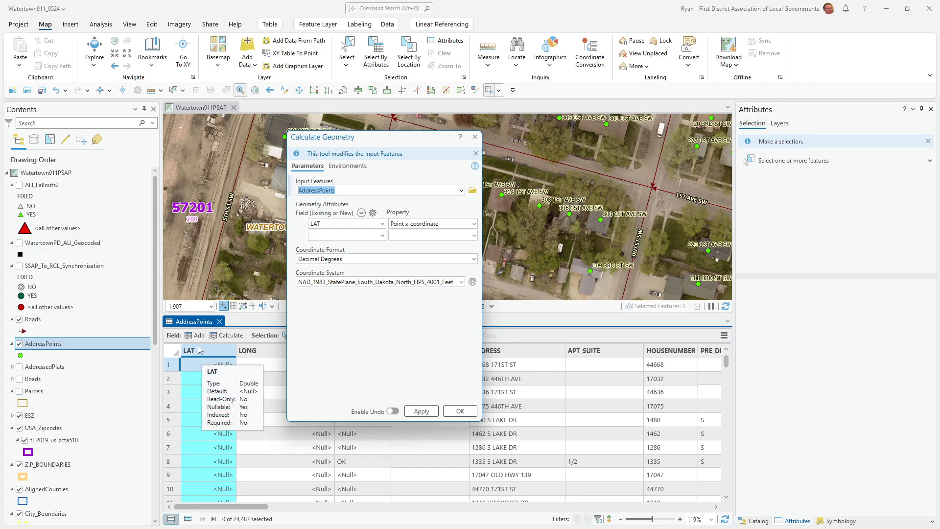
pyautogui.click(474, 224)
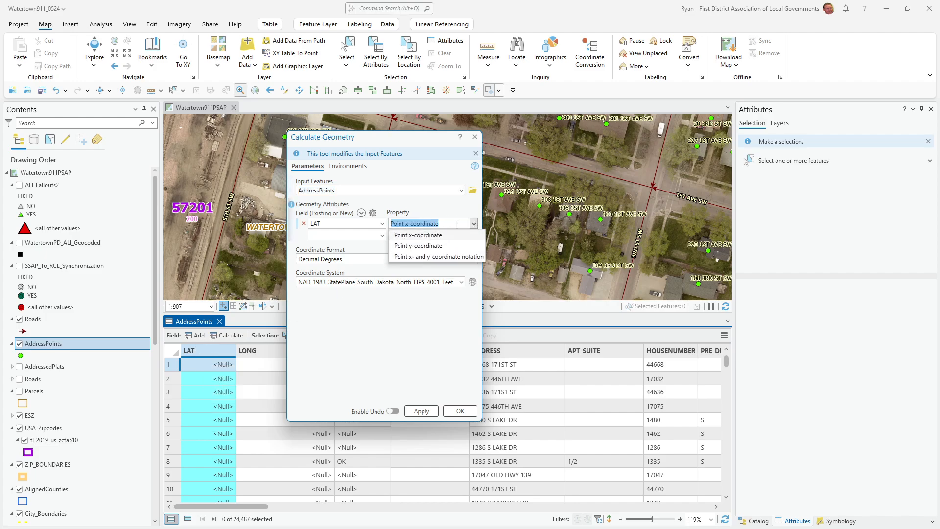
pyautogui.click(426, 247)
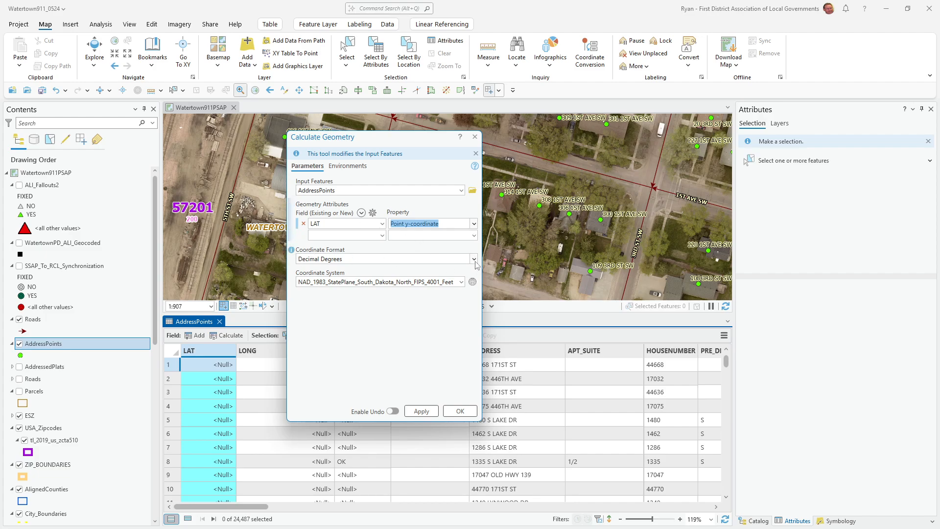
pyautogui.click(475, 260)
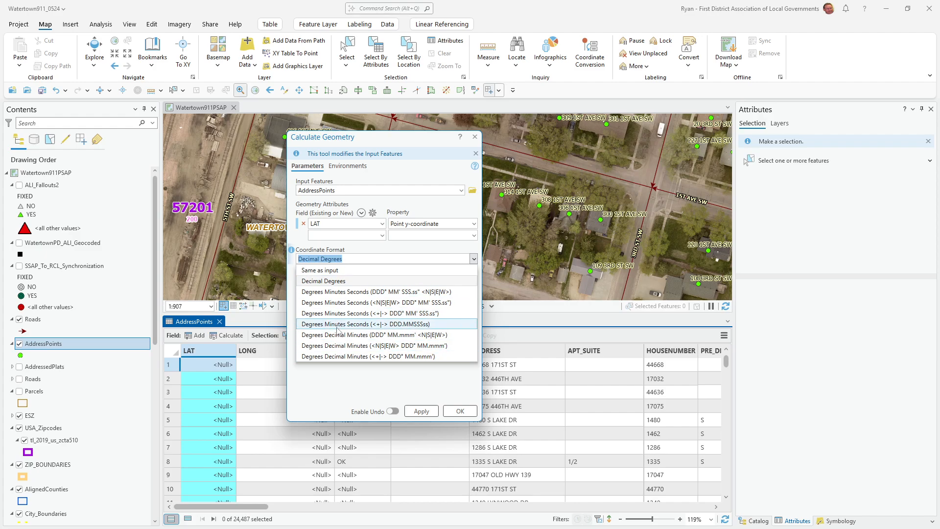
pyautogui.click(328, 281)
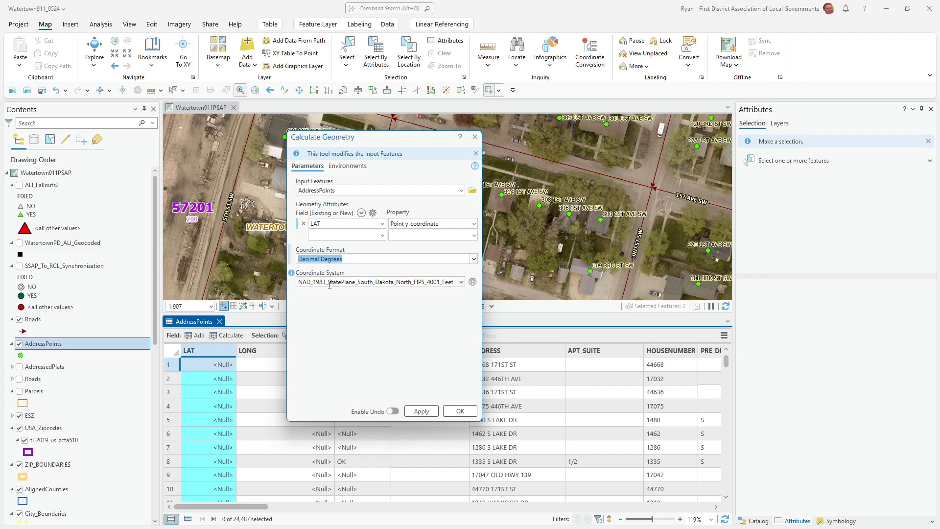
# Step: Set the coordinate system to Current Map [Watertown911PSAP], calculate the LAT values, and close Calculate Geometry
pyautogui.click(461, 282)
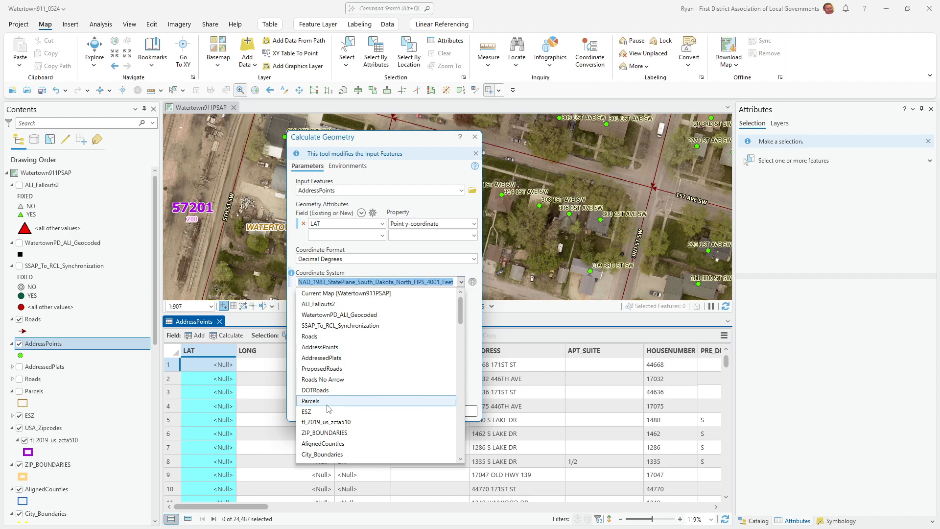
pyautogui.click(320, 347)
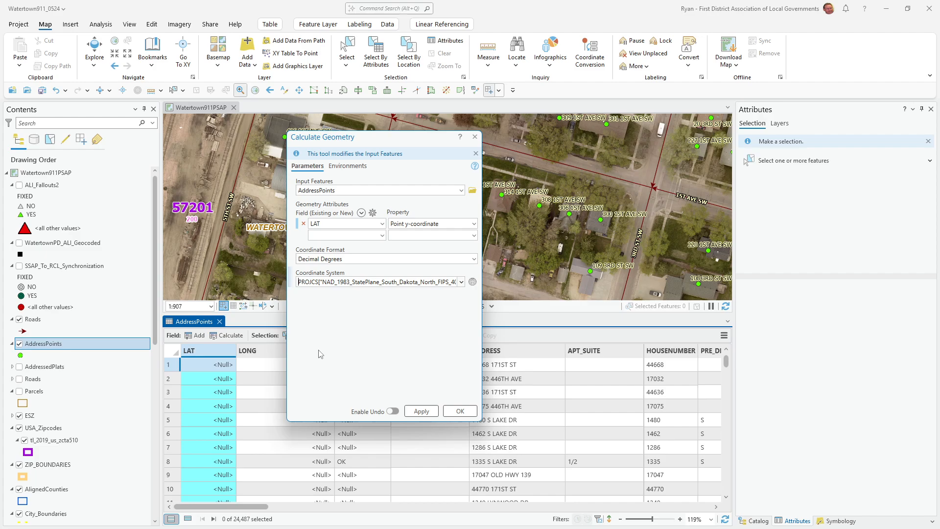
pyautogui.click(461, 282)
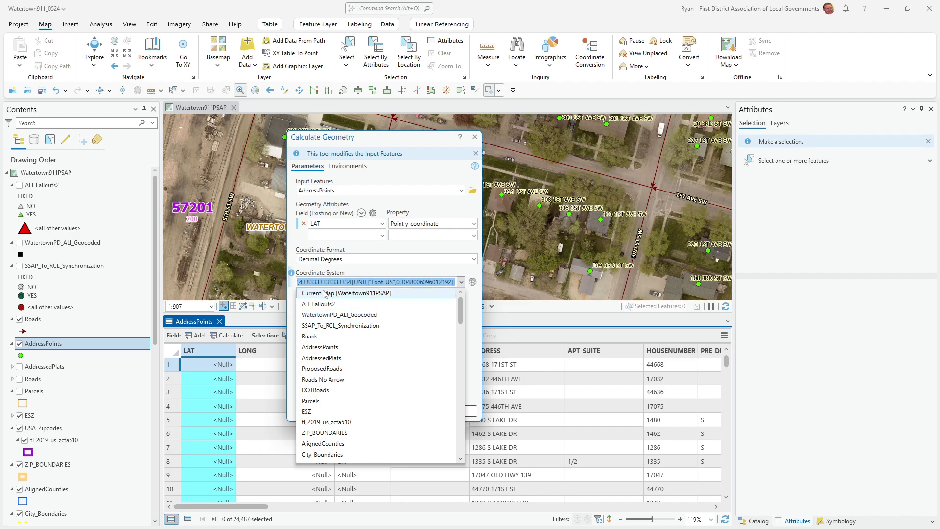
pyautogui.click(346, 294)
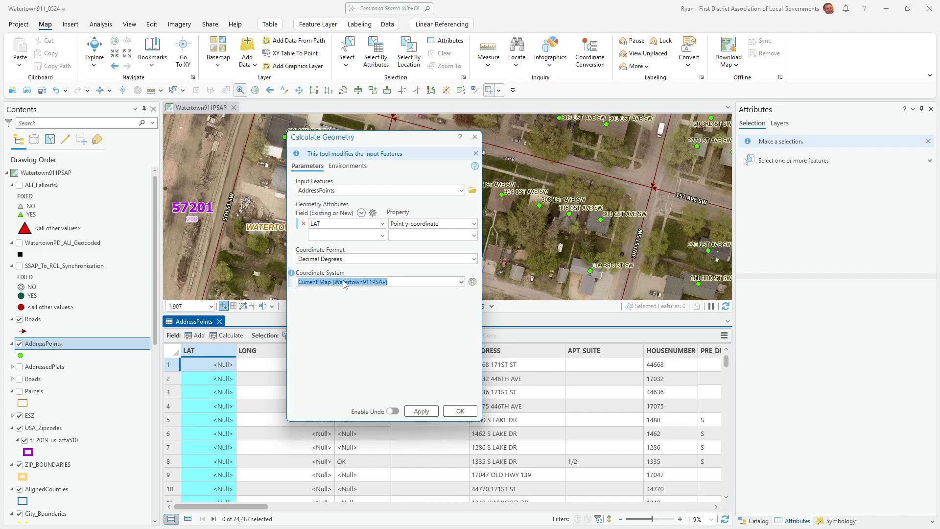
pyautogui.click(371, 355)
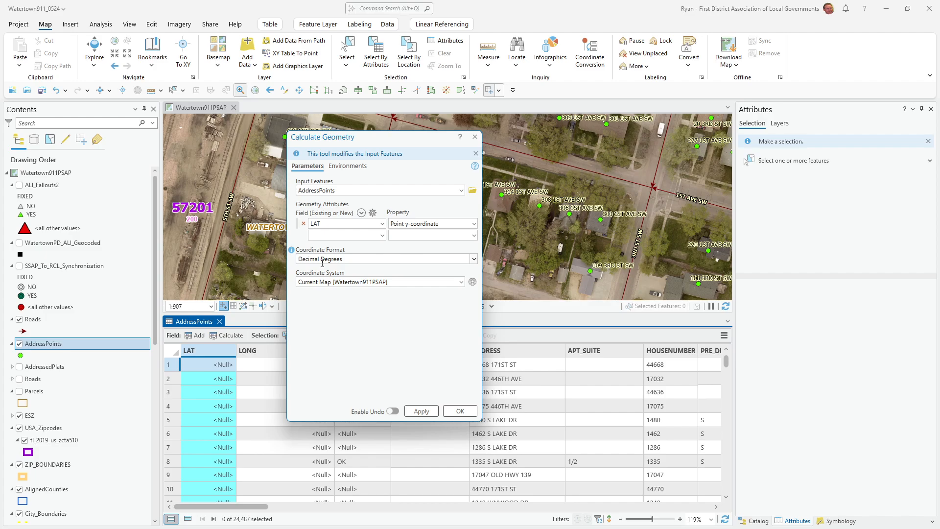
pyautogui.click(432, 414)
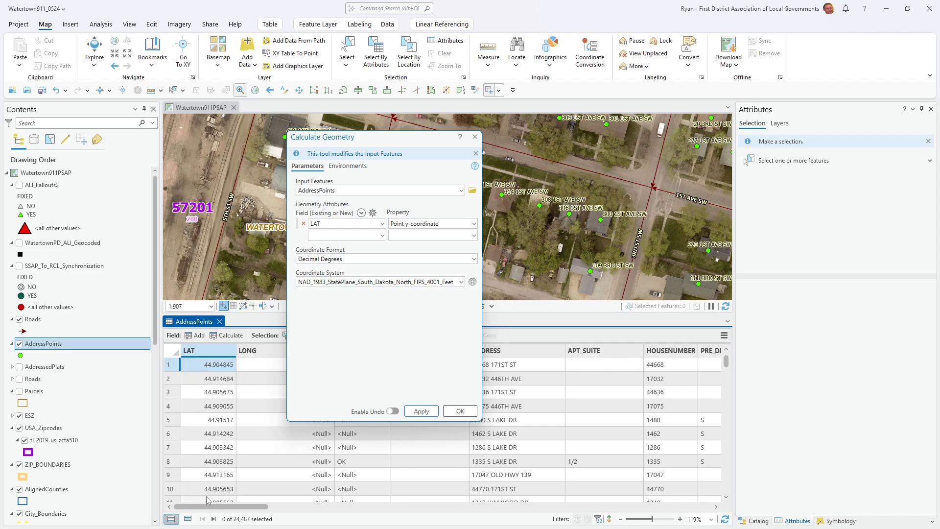
pyautogui.moveTo(361, 138); pyautogui.dragTo(563, 132)
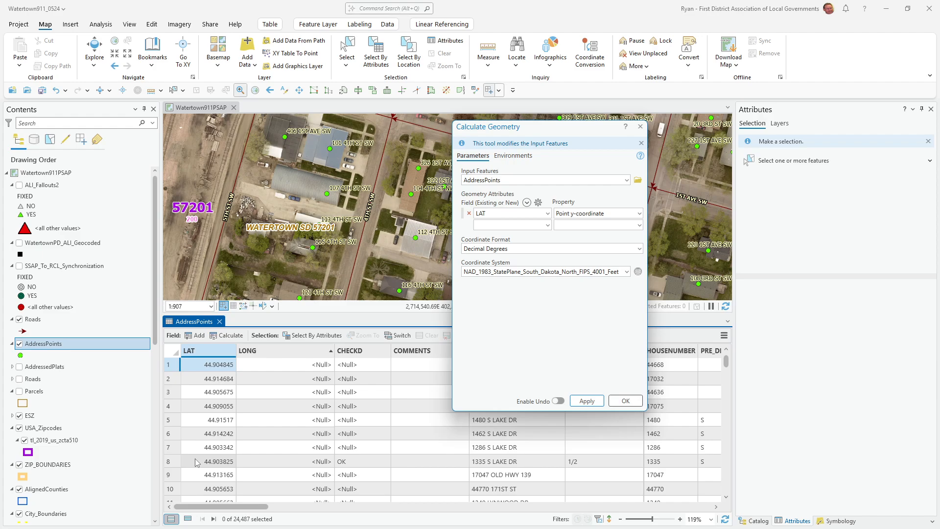
pyautogui.click(640, 126)
# Step: Calculate geometry for the LONG field using Point x-coordinate, Decimal Degrees and the Current Map [Watertown911PSAP] coordinate system, and review the table's values
pyautogui.rightClick(277, 351)
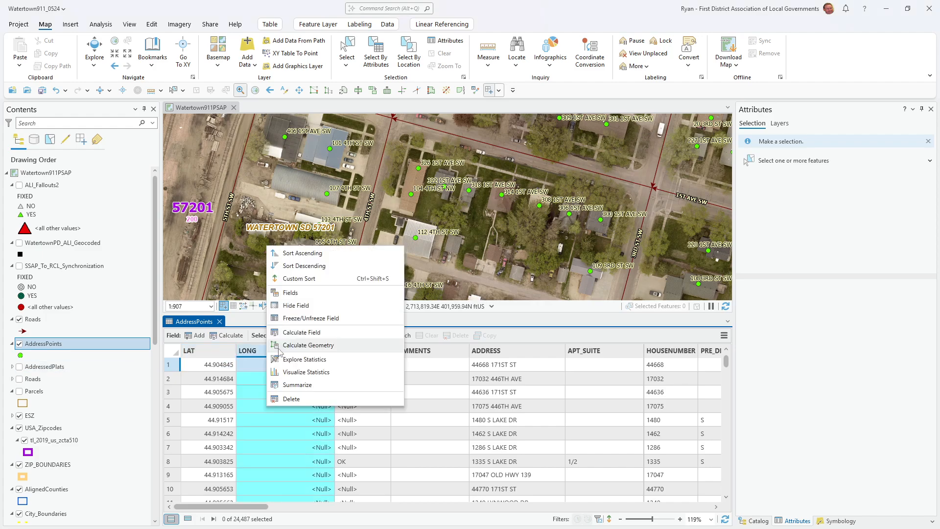
pyautogui.click(308, 346)
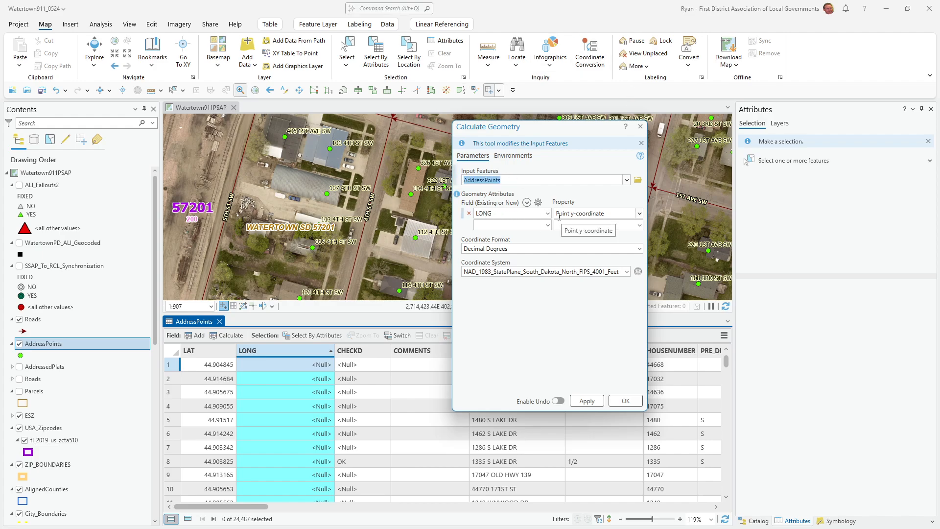
pyautogui.click(640, 213)
pyautogui.click(590, 224)
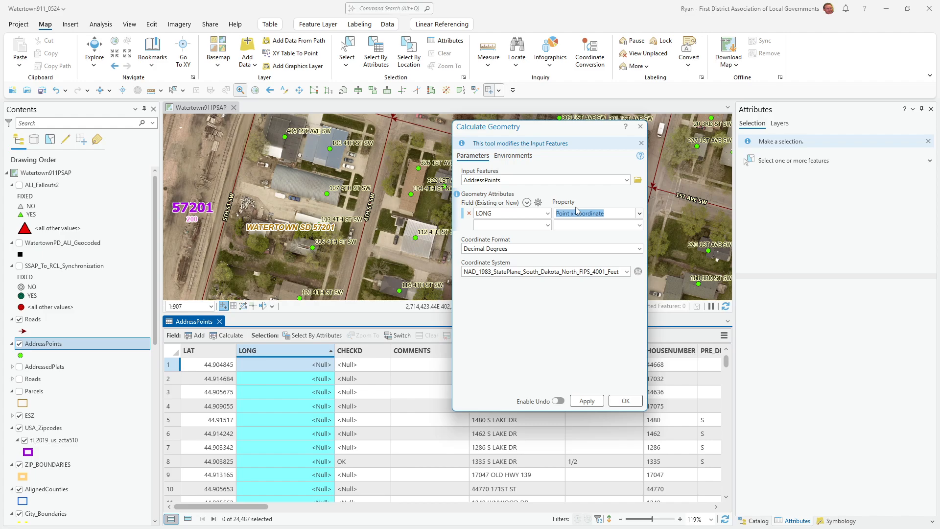
pyautogui.click(627, 272)
pyautogui.click(509, 282)
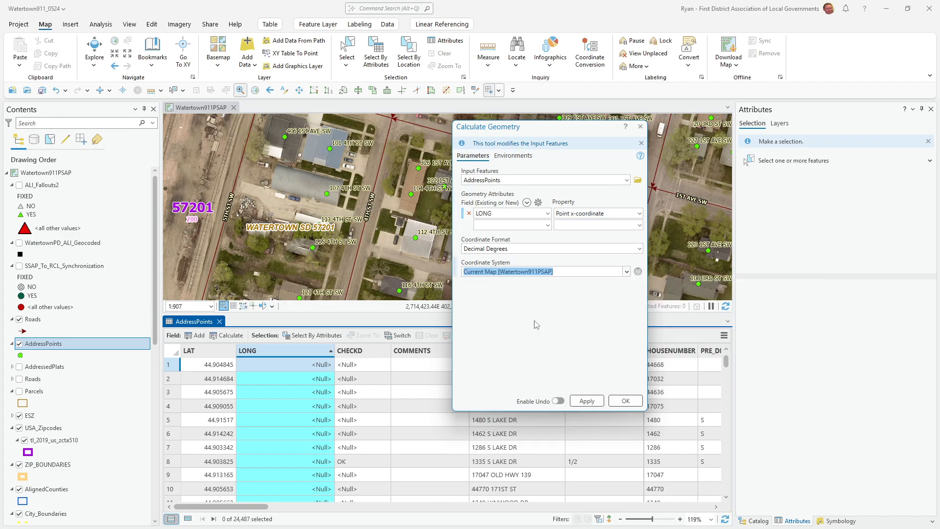
pyautogui.click(588, 401)
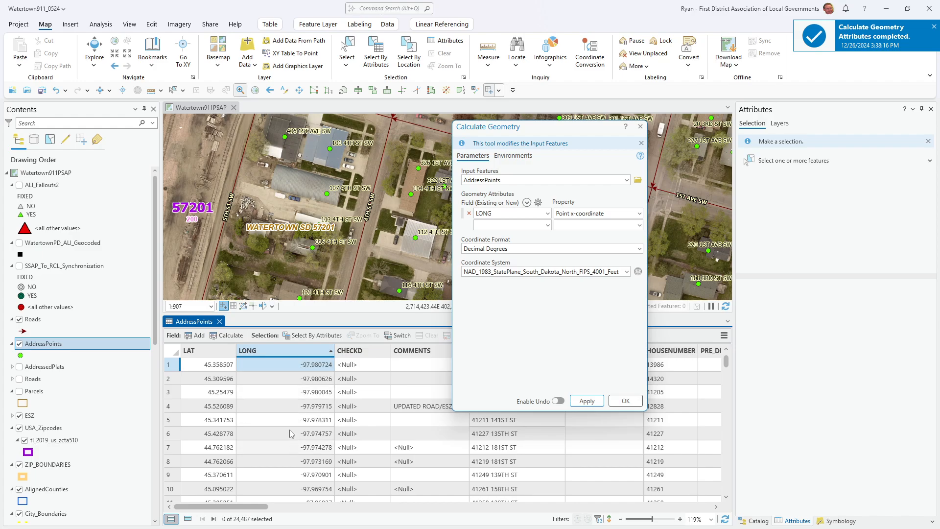
pyautogui.scroll(-3, 299, 392)
pyautogui.scroll(-7, 294, 405)
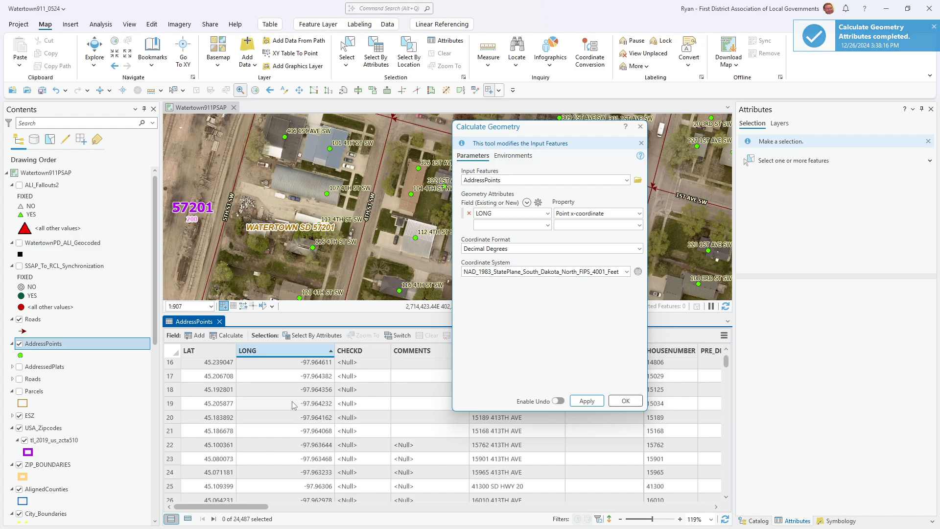
pyautogui.scroll(-2, 294, 406)
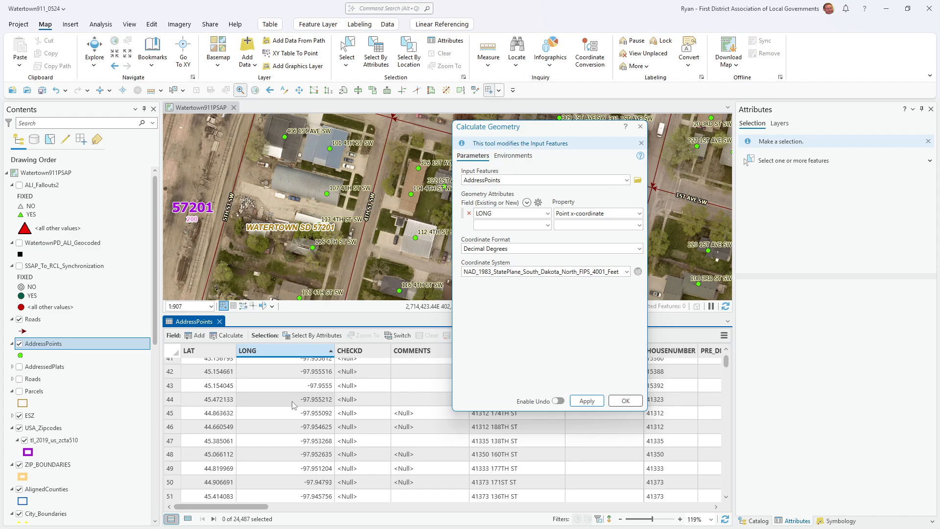
pyautogui.scroll(-5, 292, 405)
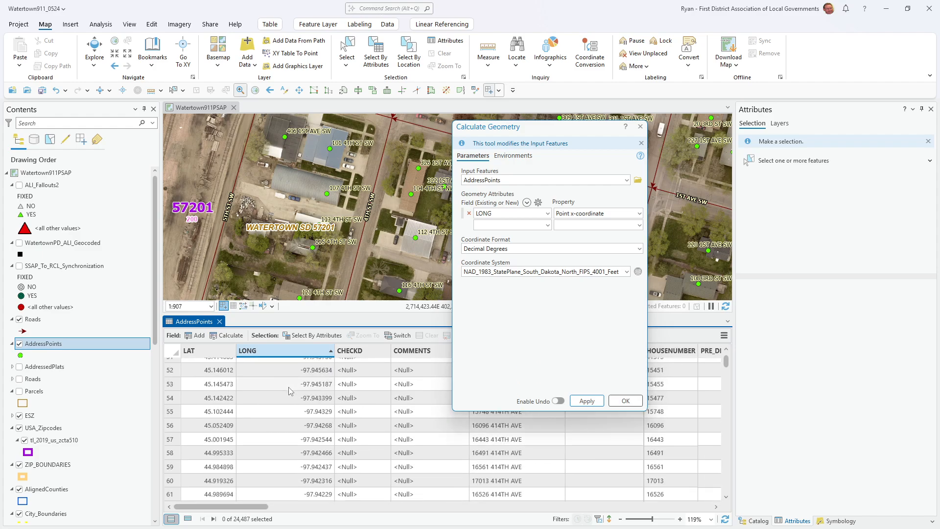